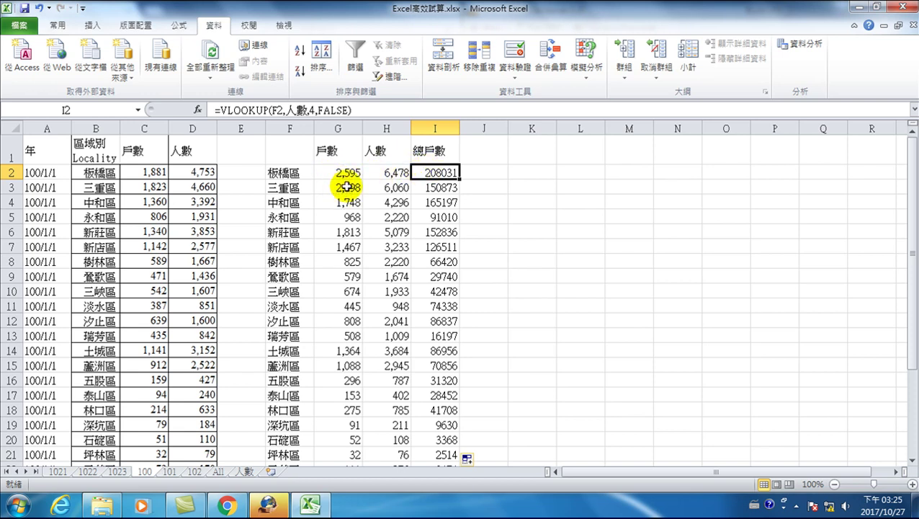
Enter the column header 低收戶比率 in J1 using Chinese input.
click(478, 151)
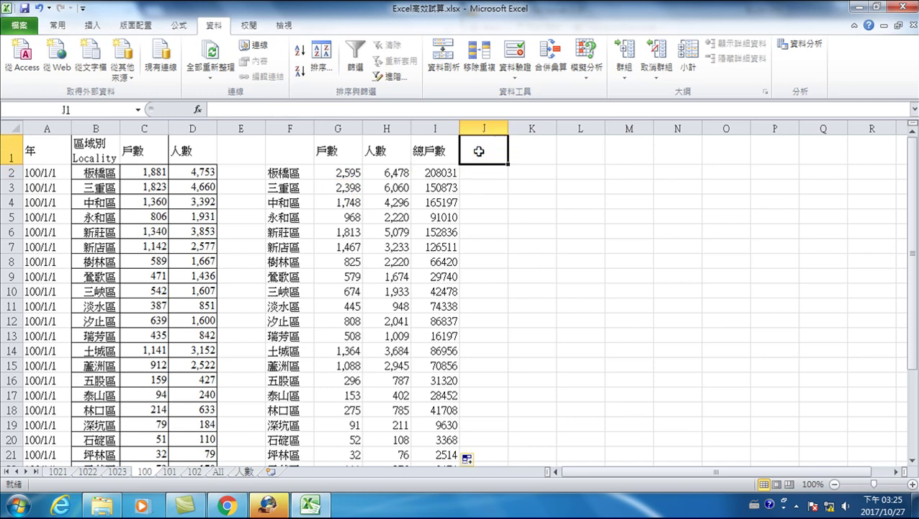
text(oh)
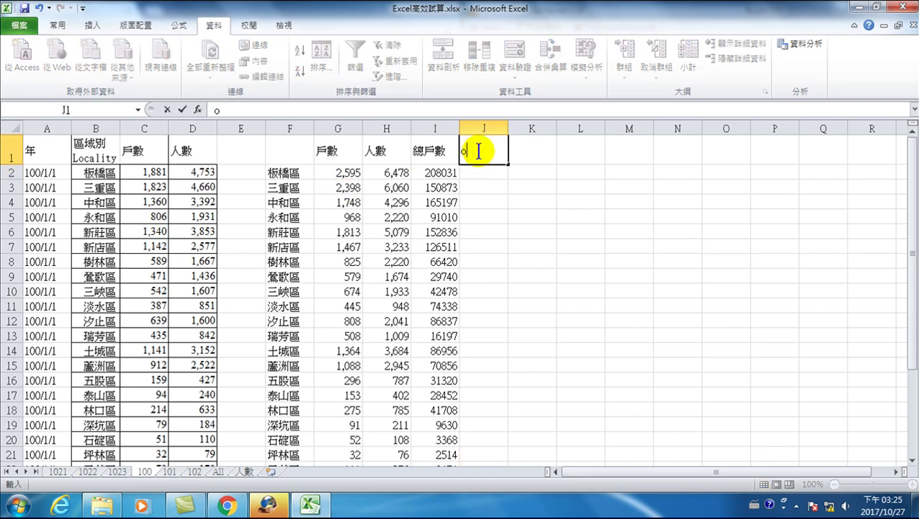
key(ctrl+shift)
text(低收戶)
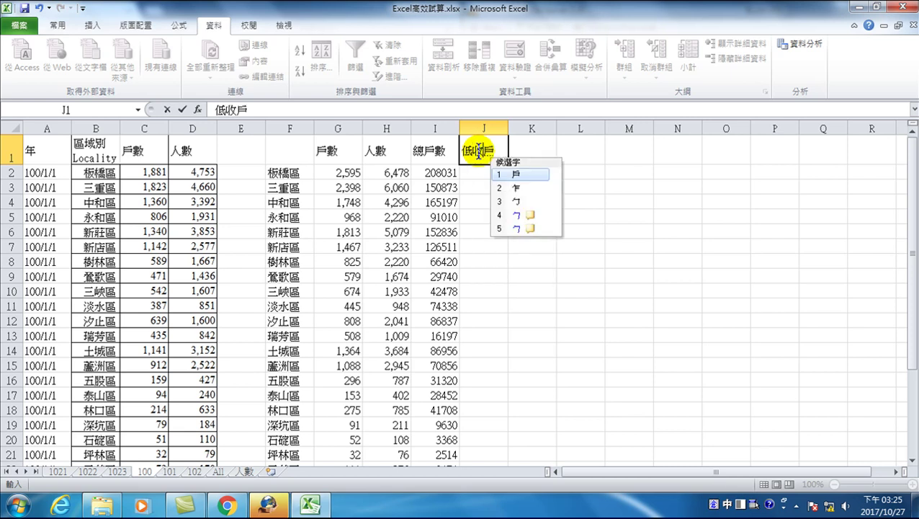
text(比率)
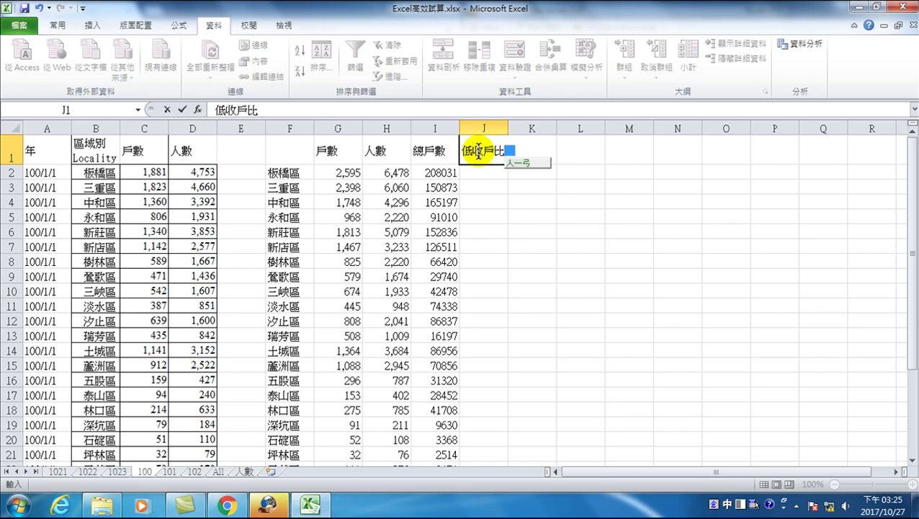
key(Escape)
text(率)
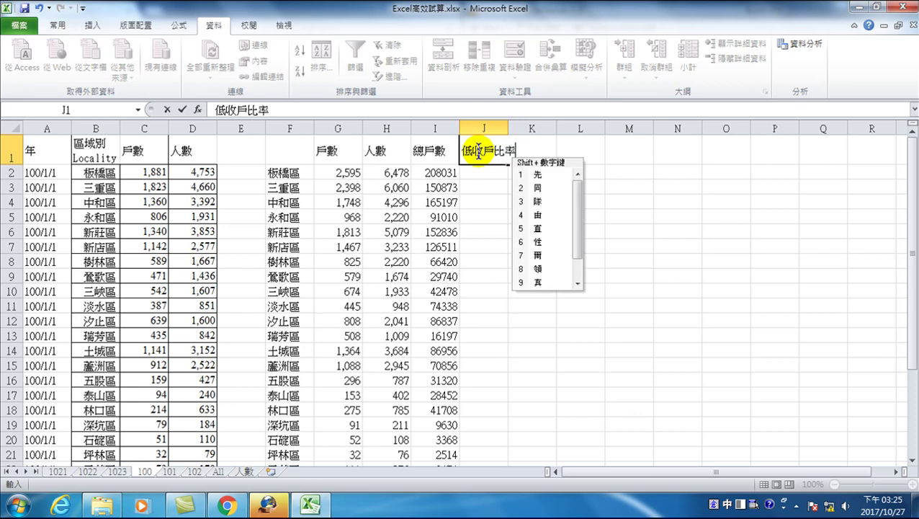
key(Return)
Enter the formula =G2/I2 in J2 to compute the low-income ratio.
text(=)
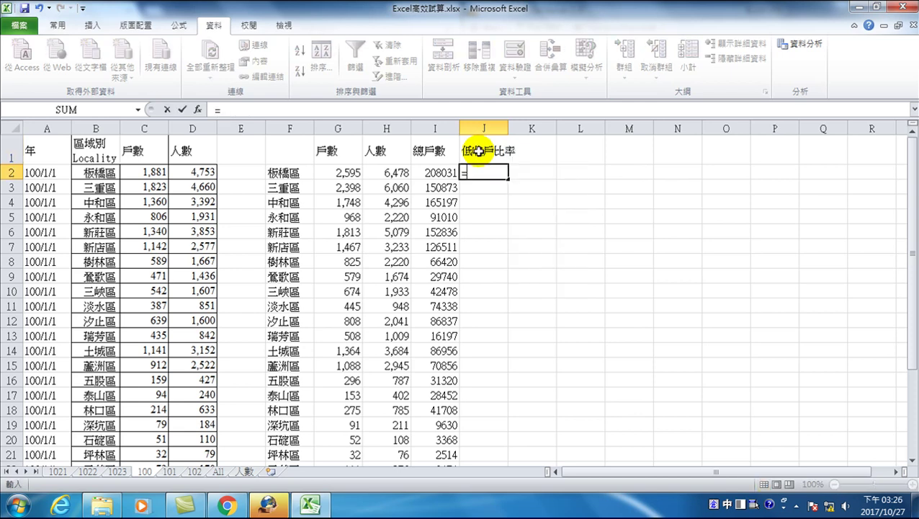
click(348, 173)
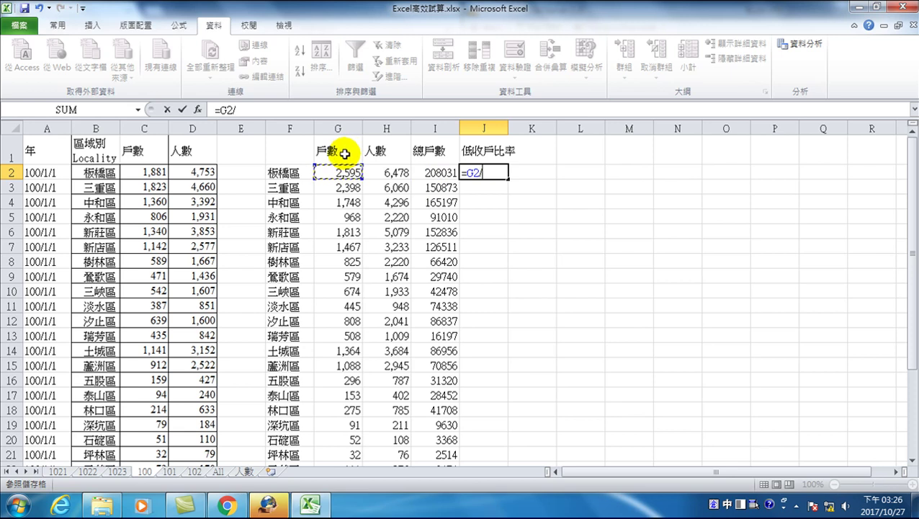
click(437, 173)
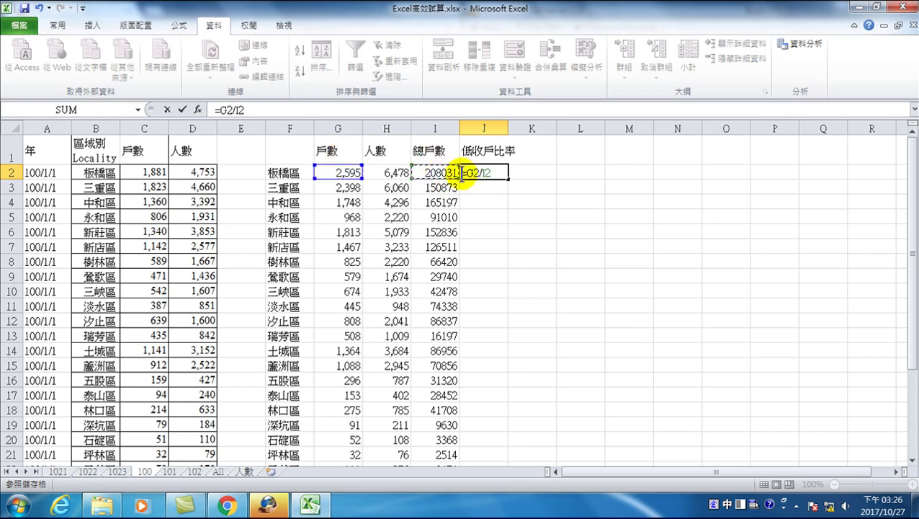
key(Return)
click(483, 173)
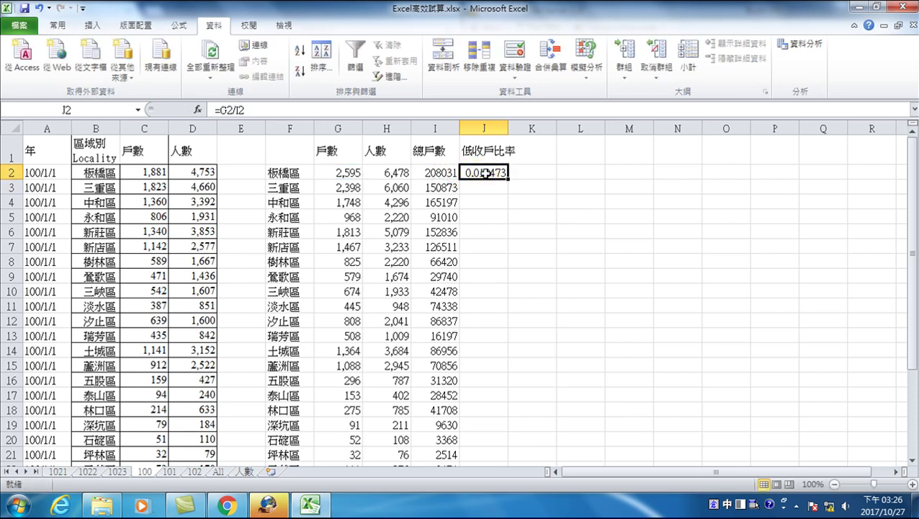
Format J2 as a percentage with two decimal places (1.25%).
click(57, 26)
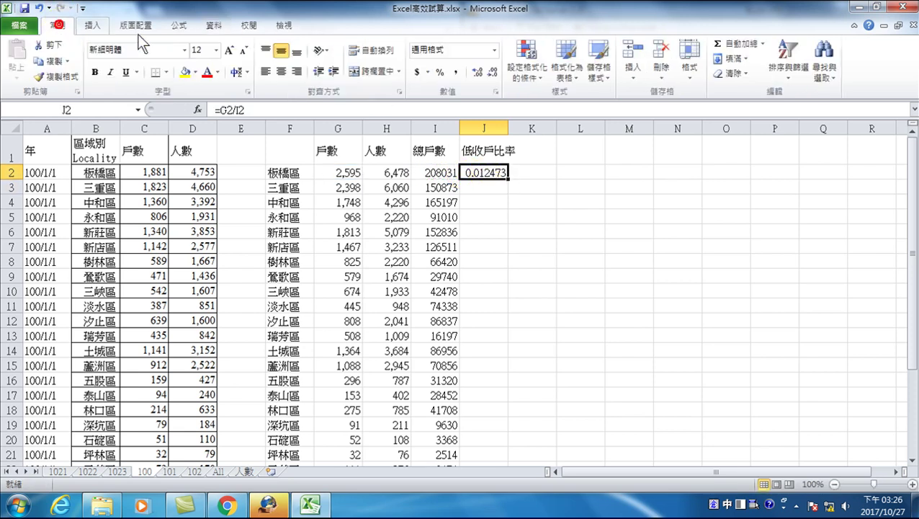
click(441, 71)
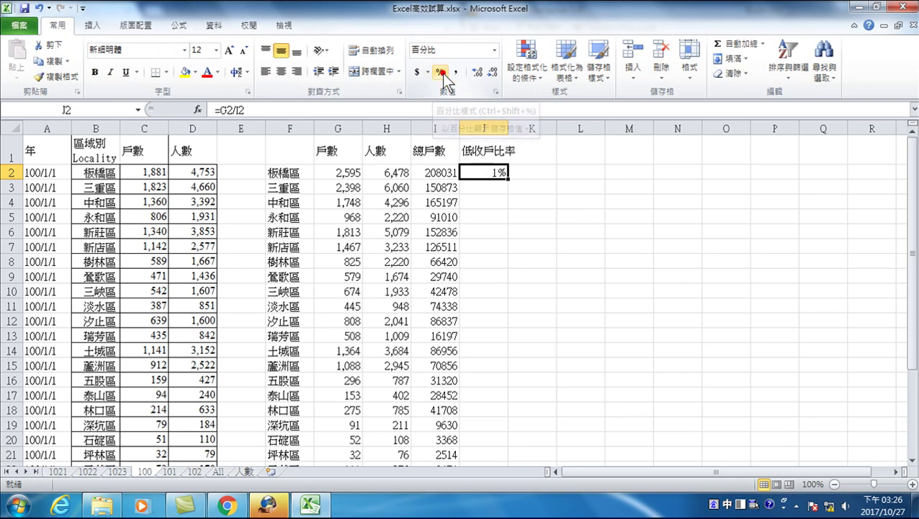
click(476, 72)
click(477, 72)
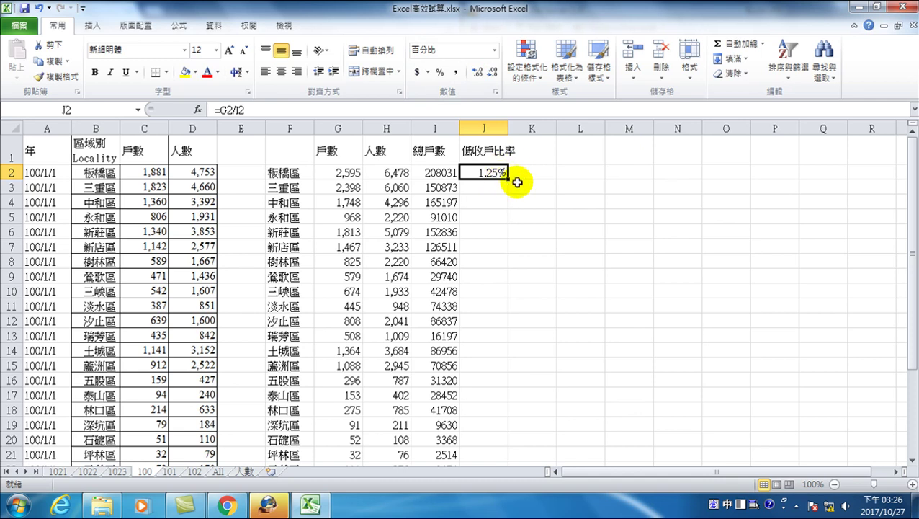
Fill the ratio formula down column J to row 30.
double_click(507, 179)
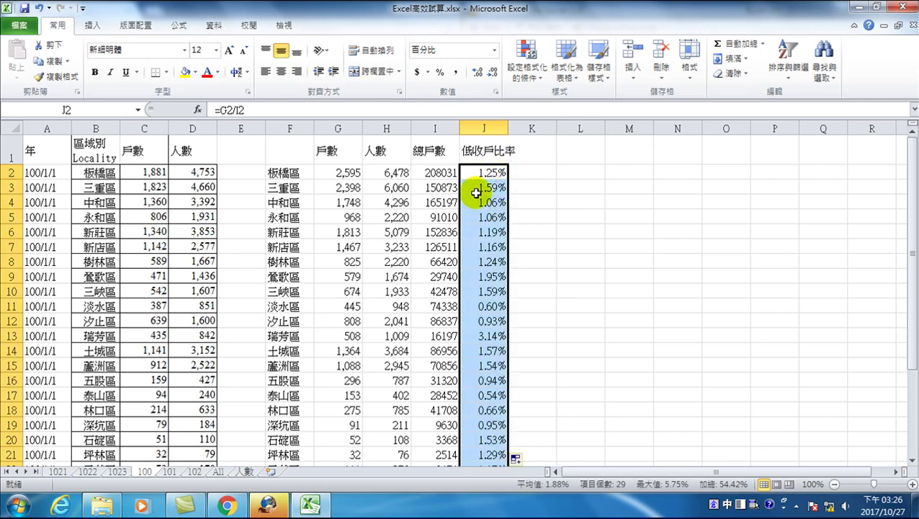
click(527, 150)
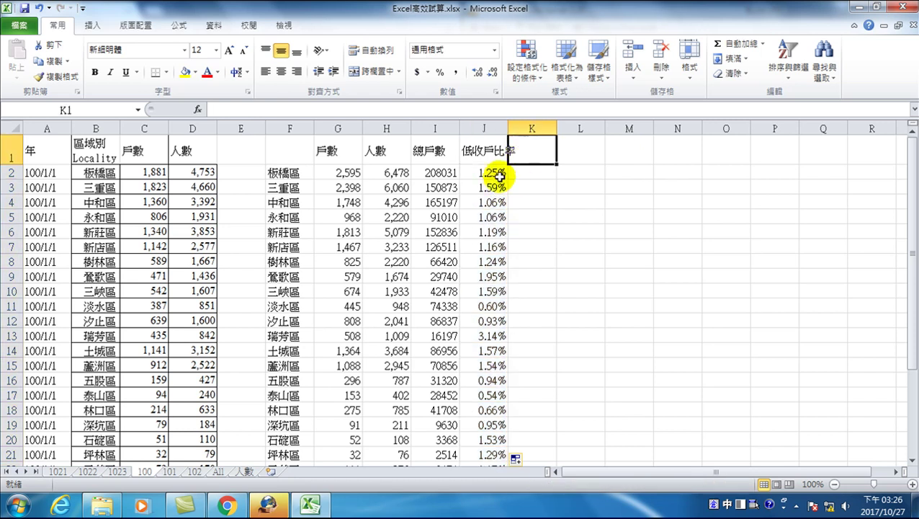
click(581, 178)
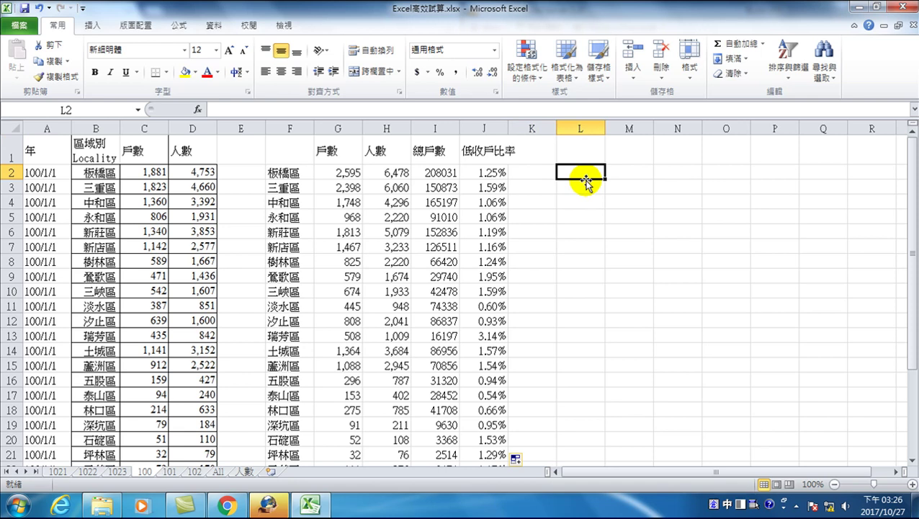
Enter bin values 0 in L2 and 0.006 in L3, shown as 0.60%.
text(0)
key(Return)
text(0.)
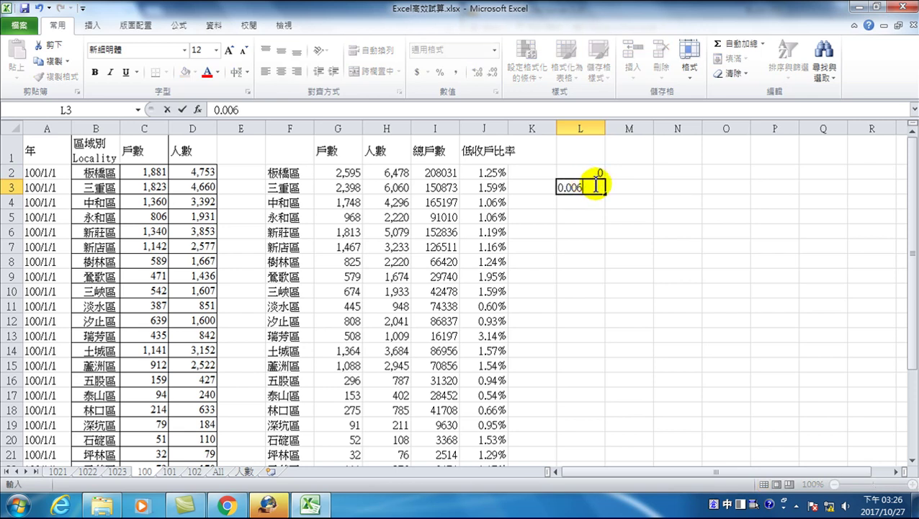
key(Return)
click(592, 186)
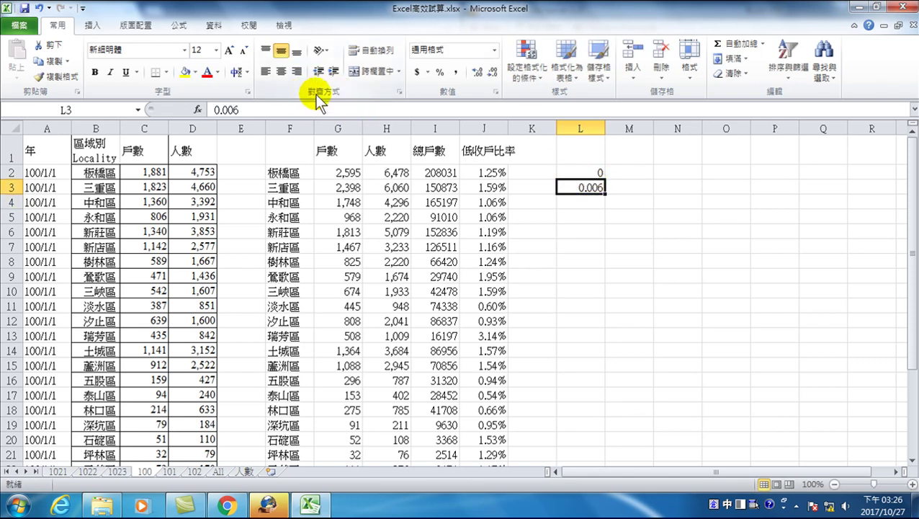
click(439, 72)
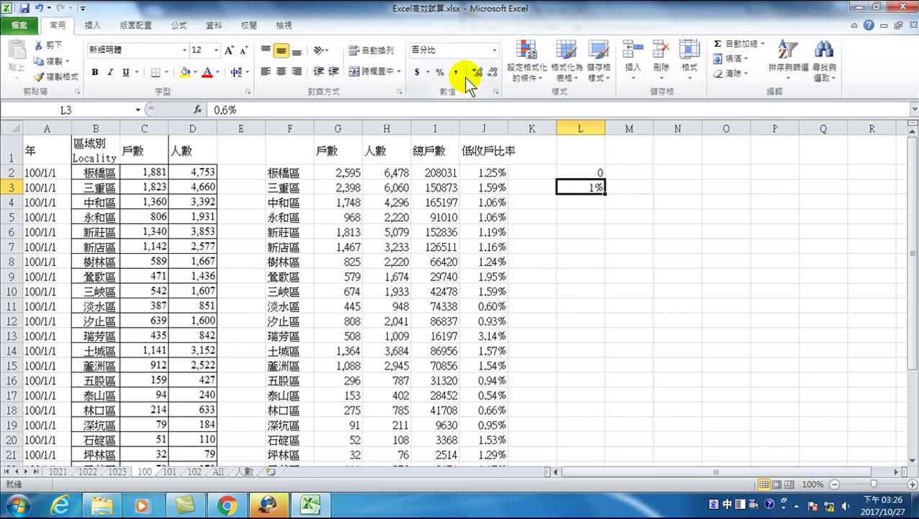
click(493, 72)
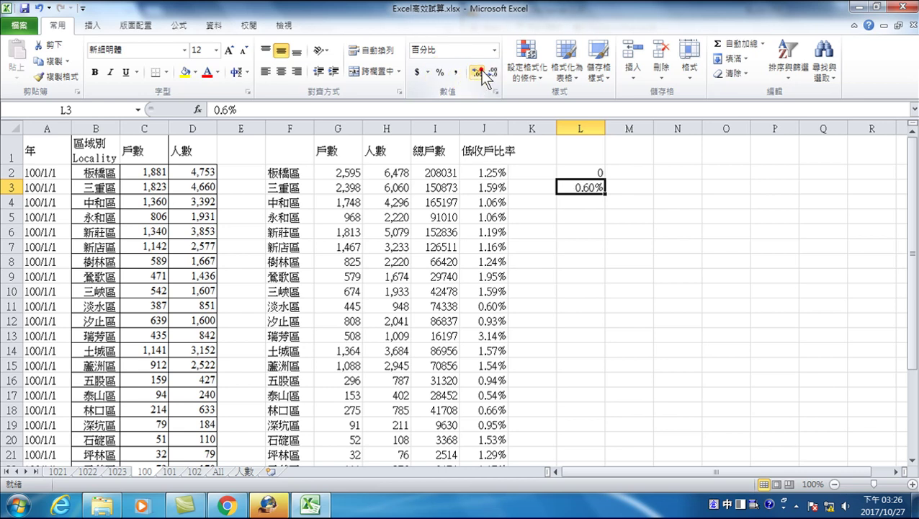
Extend the bin series to L12 (6.00%) and format all bins as two-decimal percentages.
mouse_move(592, 172)
mouse_down()
mouse_move(603, 193)
mouse_move(608, 328)
mouse_up()
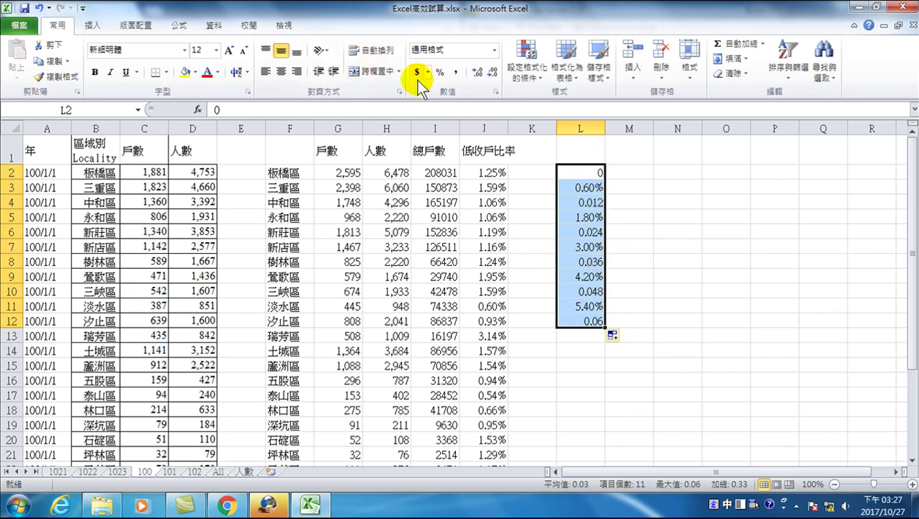
click(441, 72)
click(478, 72)
click(477, 72)
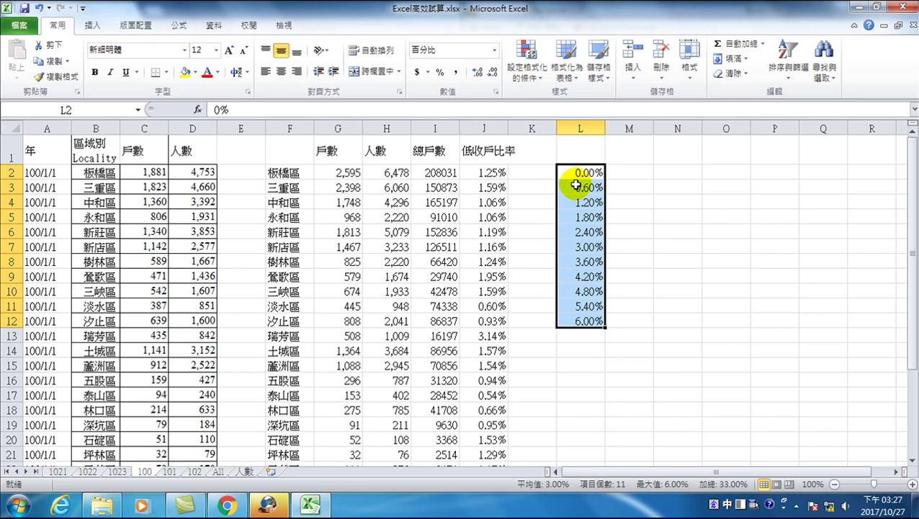
mouse_move(490, 173)
mouse_down()
mouse_move(499, 454)
mouse_move(497, 439)
mouse_up()
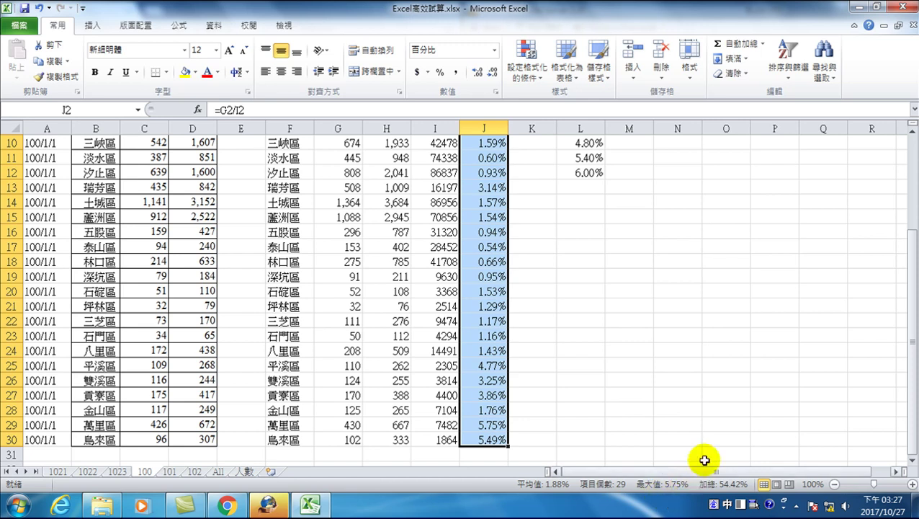
Scroll back up, check the first bin in L2, and select empty cell M1.
scroll(583, 184, up, 3)
click(584, 173)
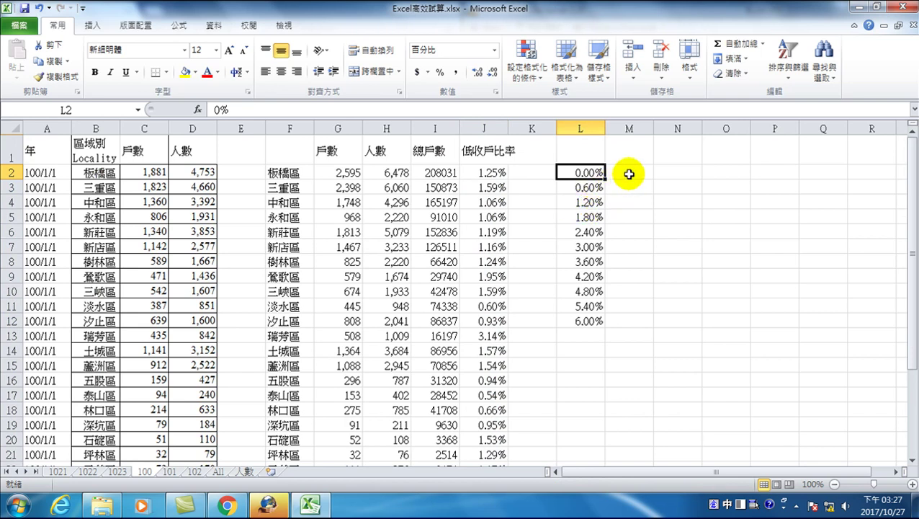
click(628, 128)
click(621, 153)
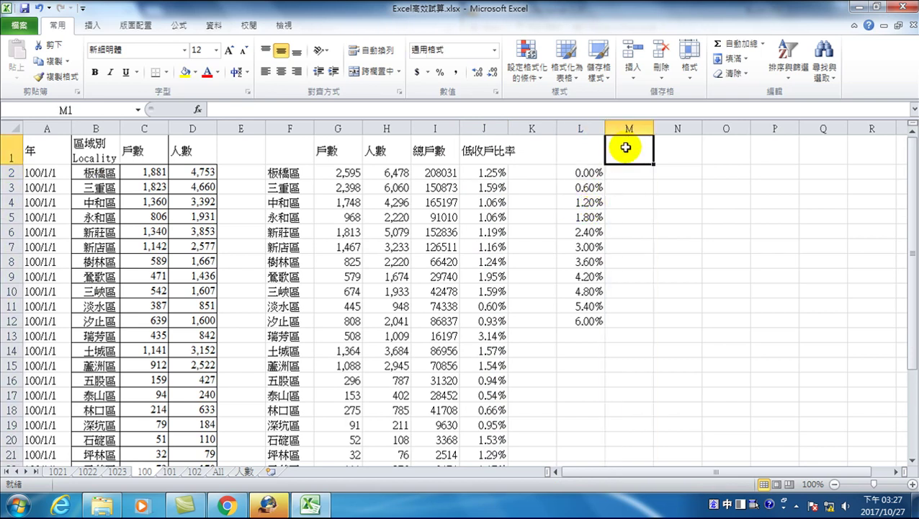
Open the Histogram tool from Data Analysis on the Data tab.
click(214, 24)
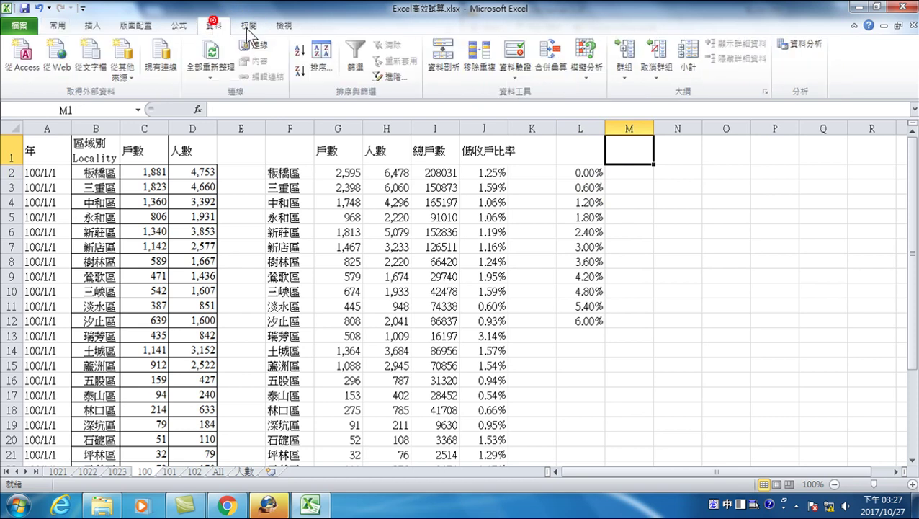
click(803, 45)
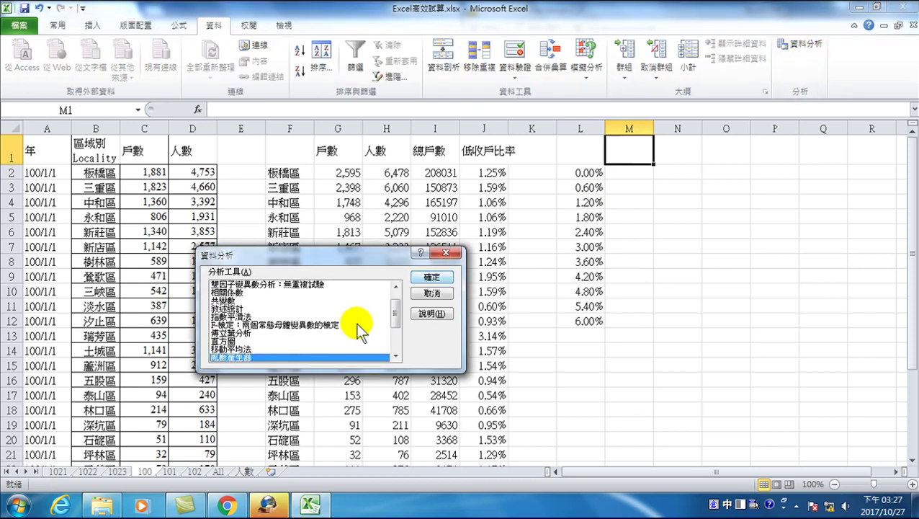
click(224, 341)
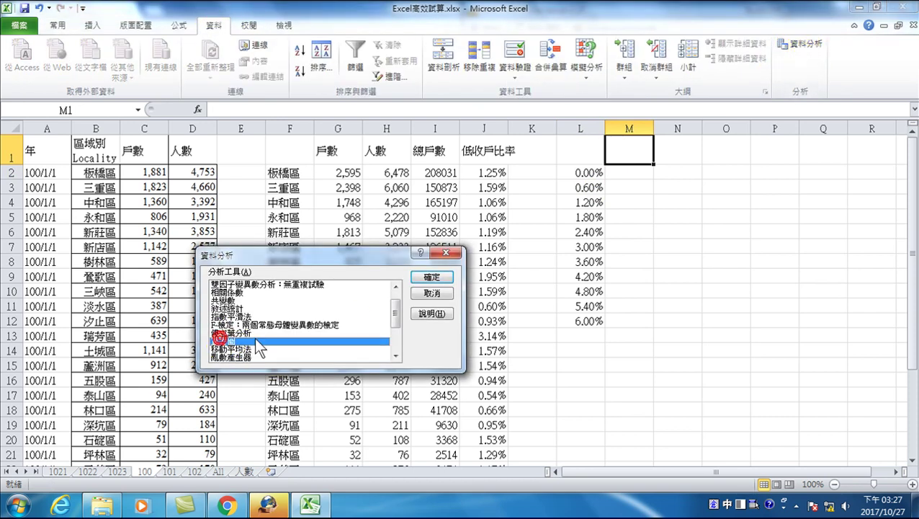
click(428, 277)
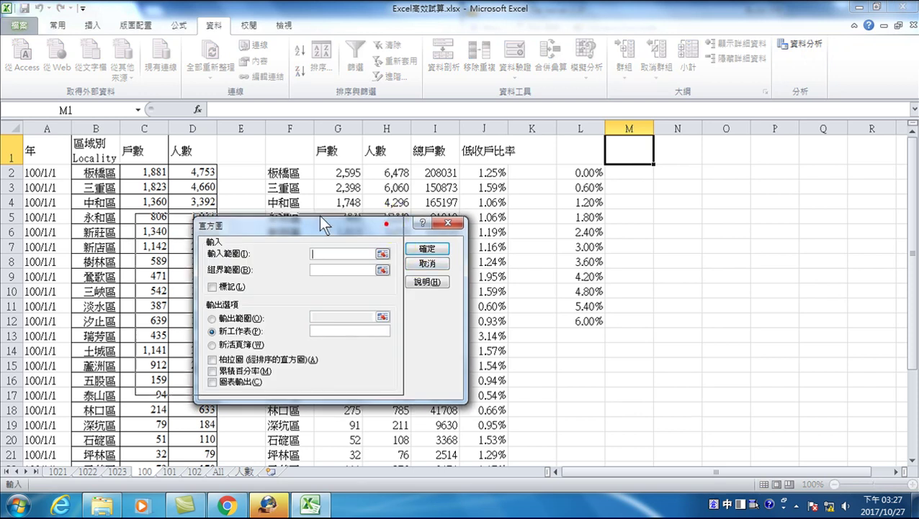
drag(319, 215, 240, 204)
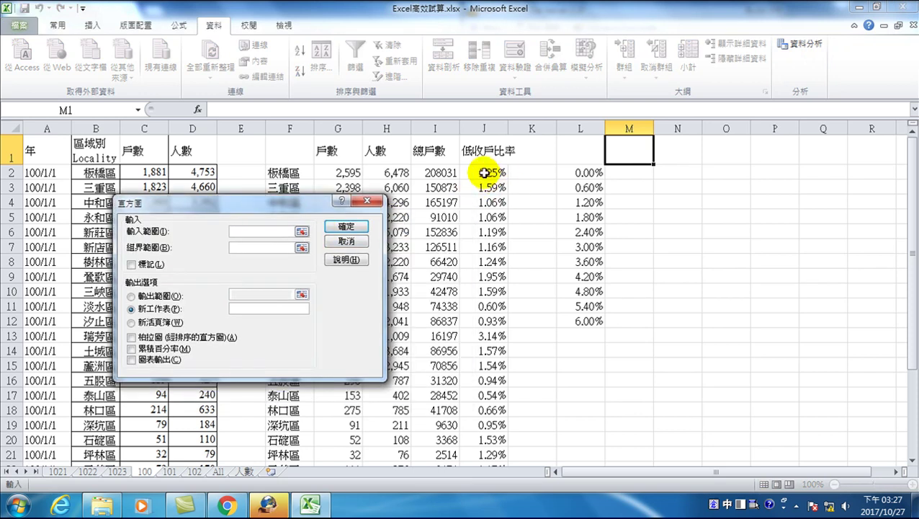
Set the histogram input range to J2:J30 and the bin range to L2:L12.
drag(483, 173, 492, 439)
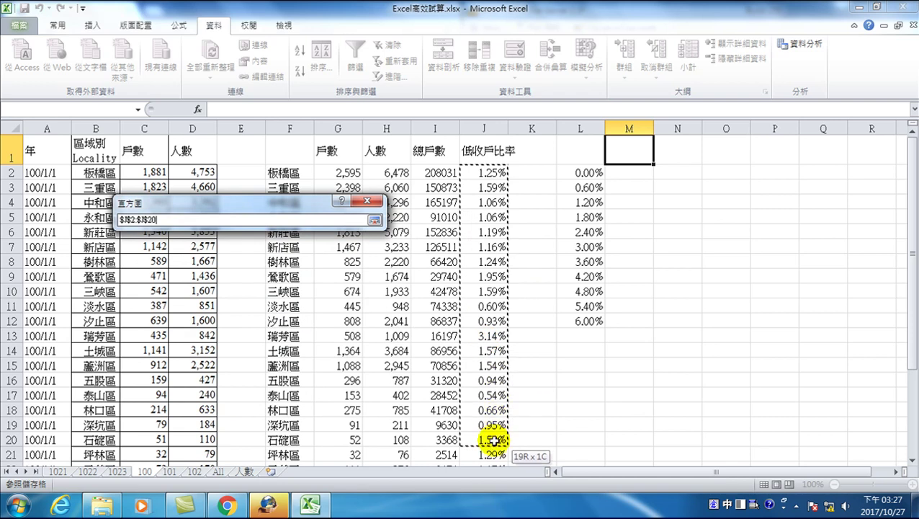
mouse_move(492, 439)
mouse_down()
mouse_move(493, 484)
mouse_move(483, 437)
mouse_up()
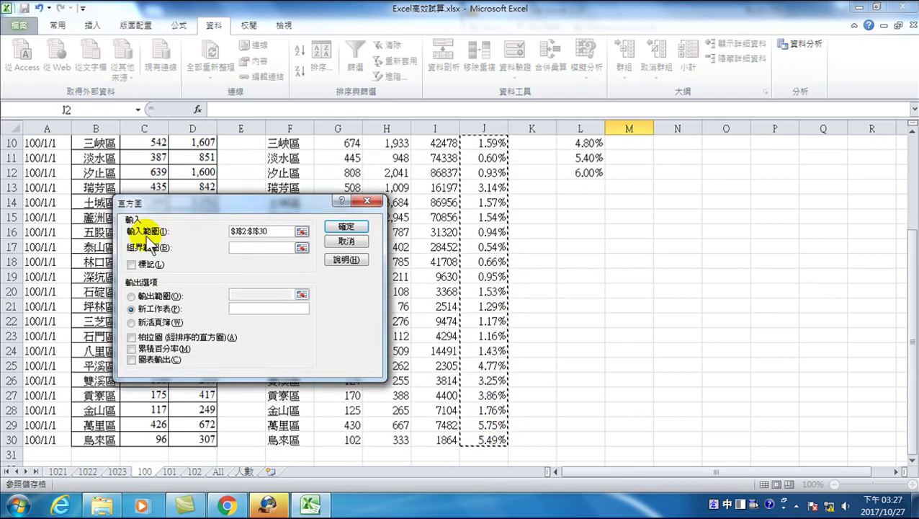
click(242, 249)
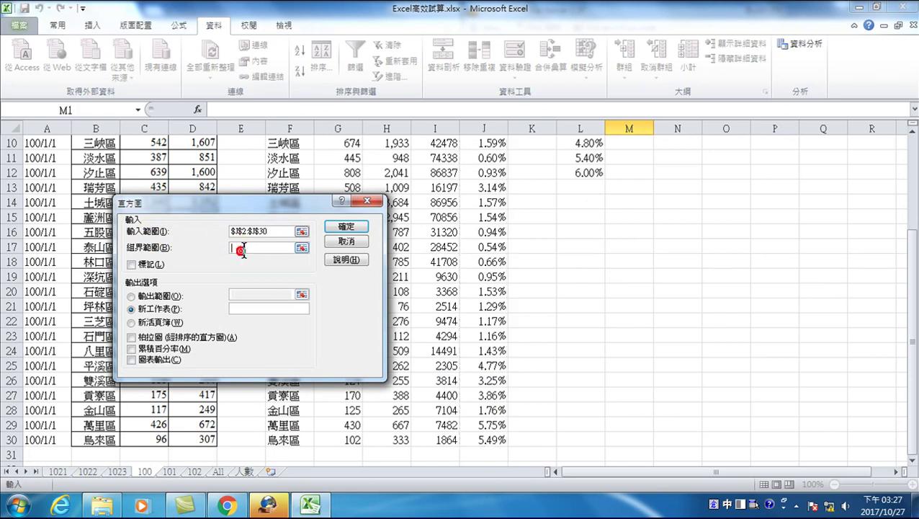
scroll(574, 291, up, 3)
drag(588, 173, 584, 322)
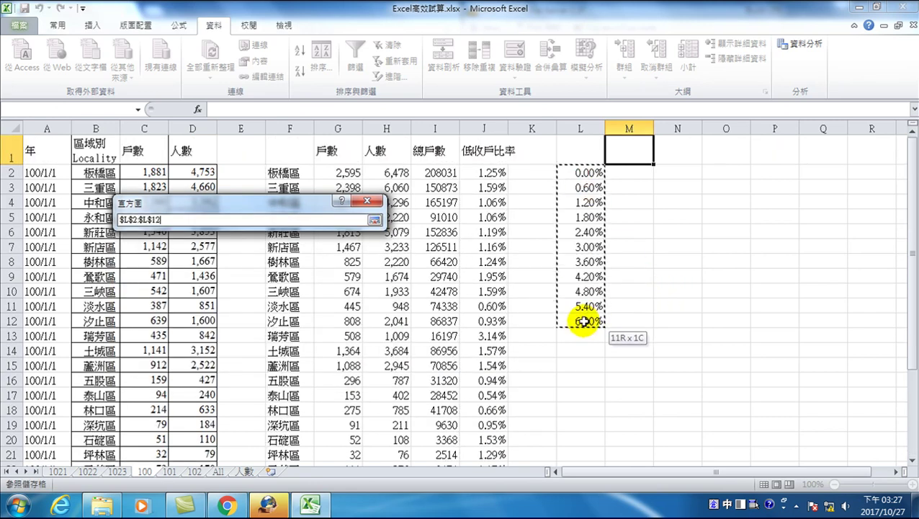
click(130, 296)
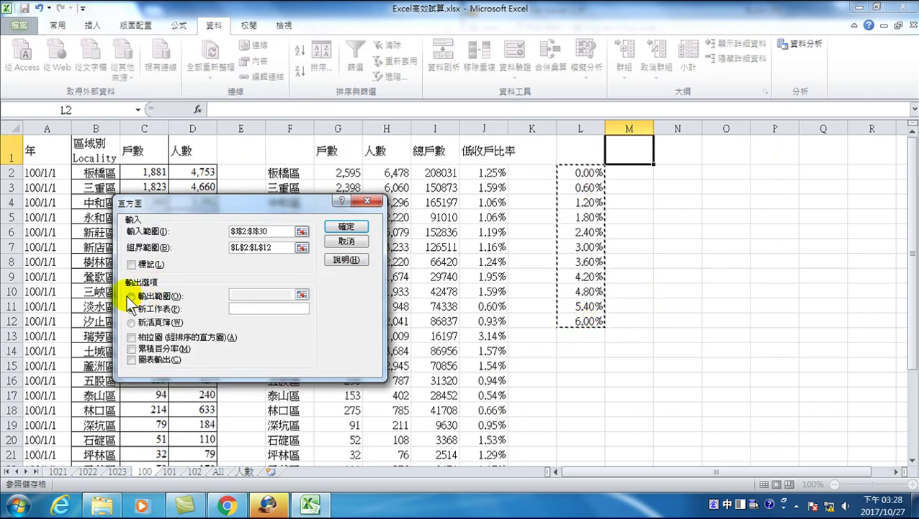
Output to $M$1 with Cumulative Percentage and Chart Output enabled.
click(130, 296)
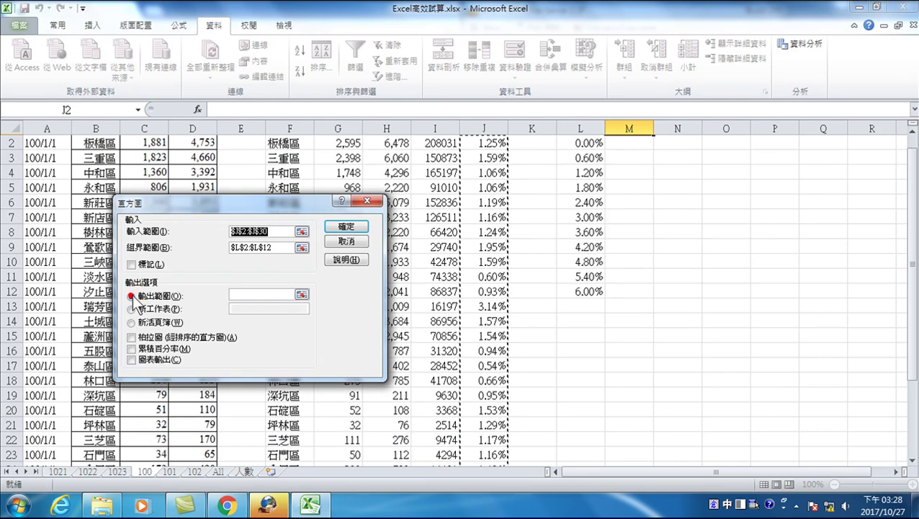
click(238, 294)
click(629, 149)
click(131, 348)
click(131, 359)
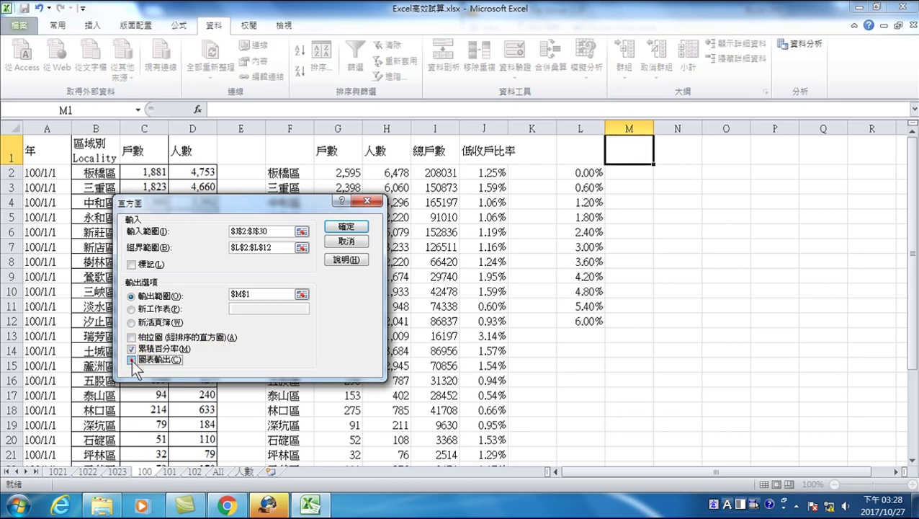
Run the histogram to create the frequency table and 直方圖 chart, then deselect the table.
click(344, 226)
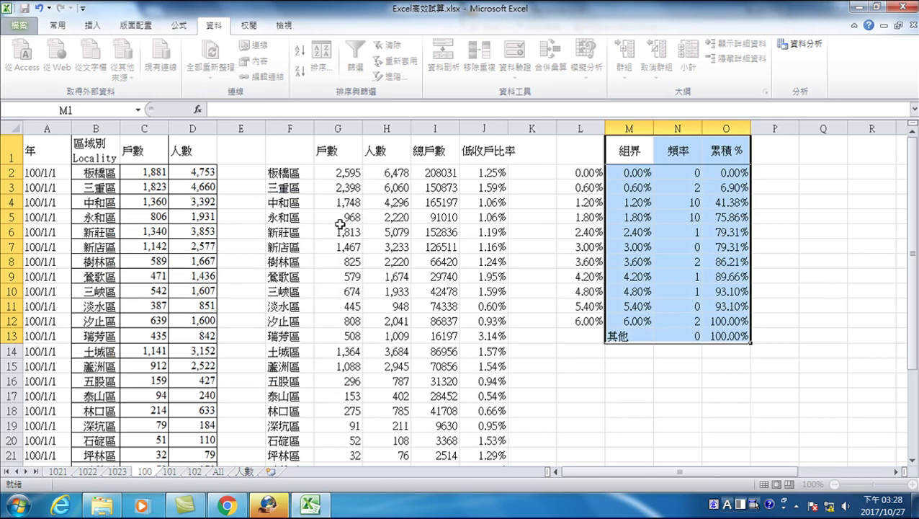
drag(695, 471, 794, 465)
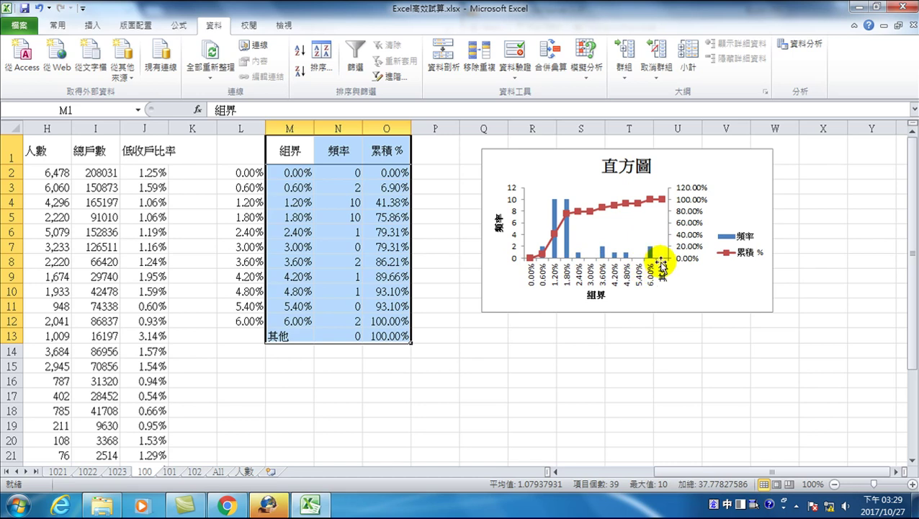
mouse_move(649, 252)
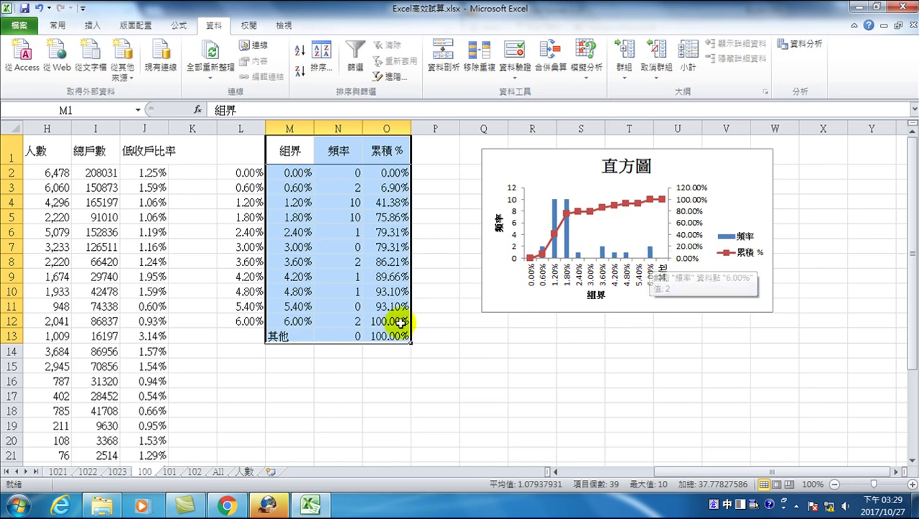
click(290, 322)
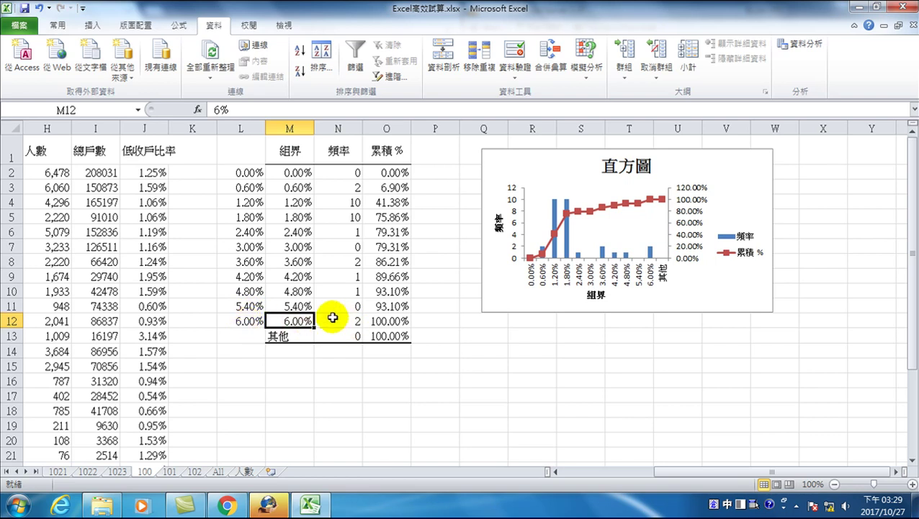
drag(684, 472, 649, 471)
scroll(323, 351, down, 1)
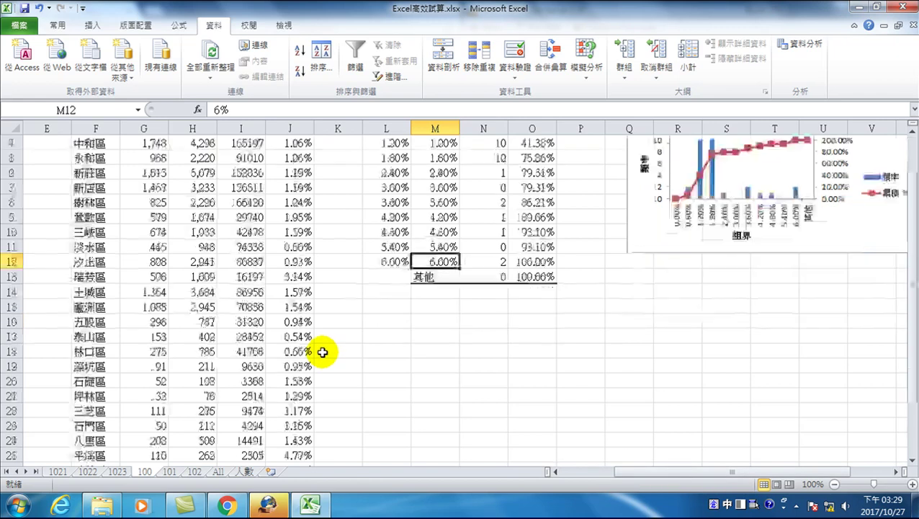
scroll(323, 351, down, 1)
scroll(322, 350, down, 2)
click(289, 379)
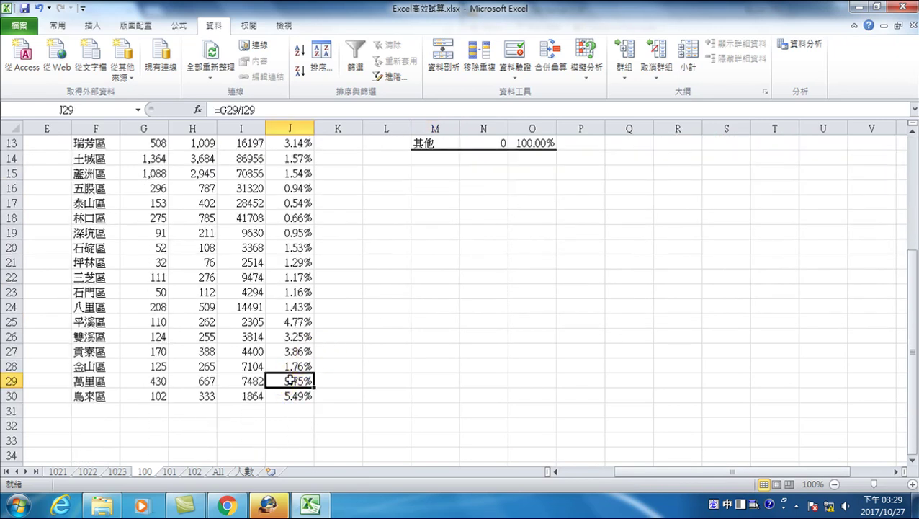
drag(290, 380, 95, 390)
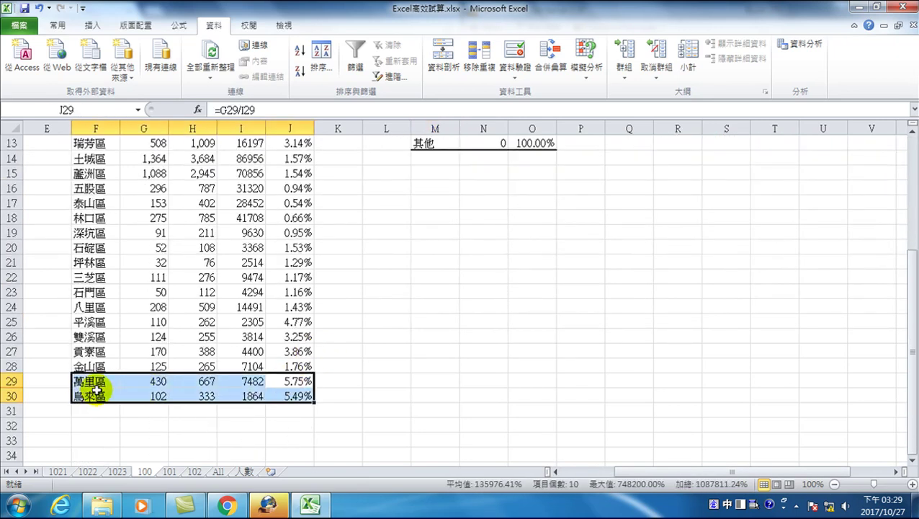
scroll(288, 386, up, 4)
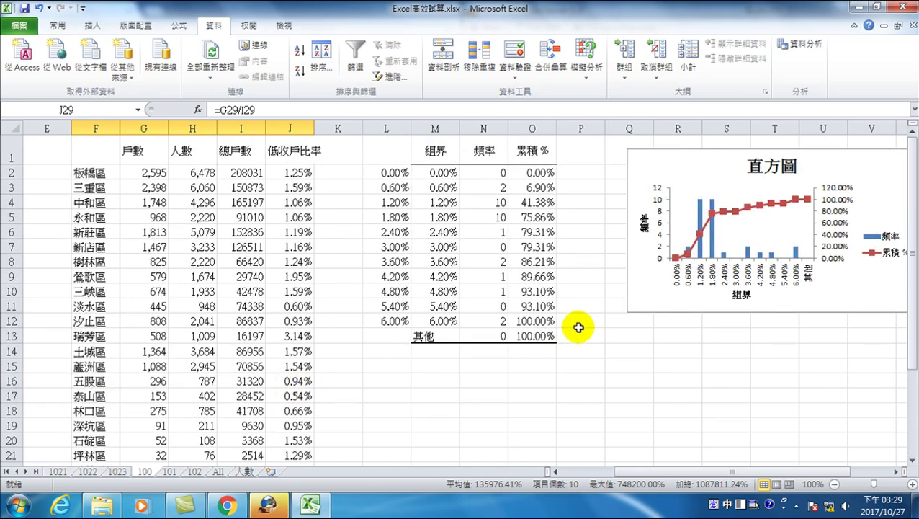
click(286, 188)
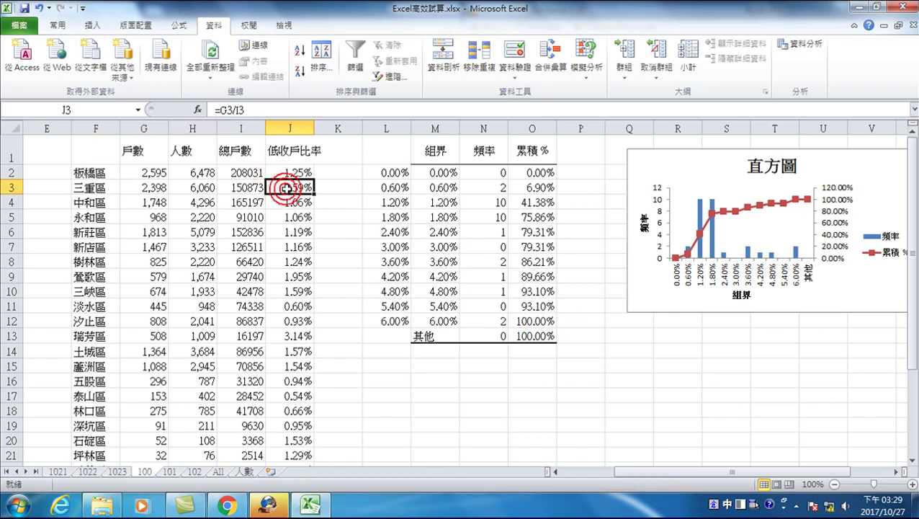